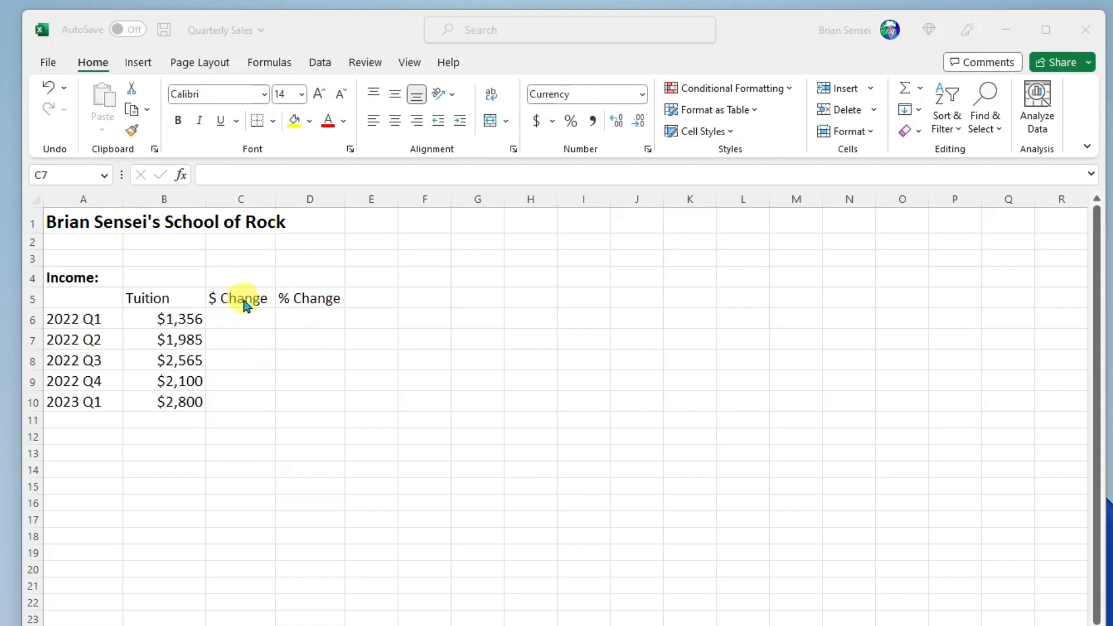
Step: Enter the formula =B7-B6 in cell C7 to calculate the 2022 Q2 dollar change in tuition
{"action": "left_click", "coordinate": [234, 336]}
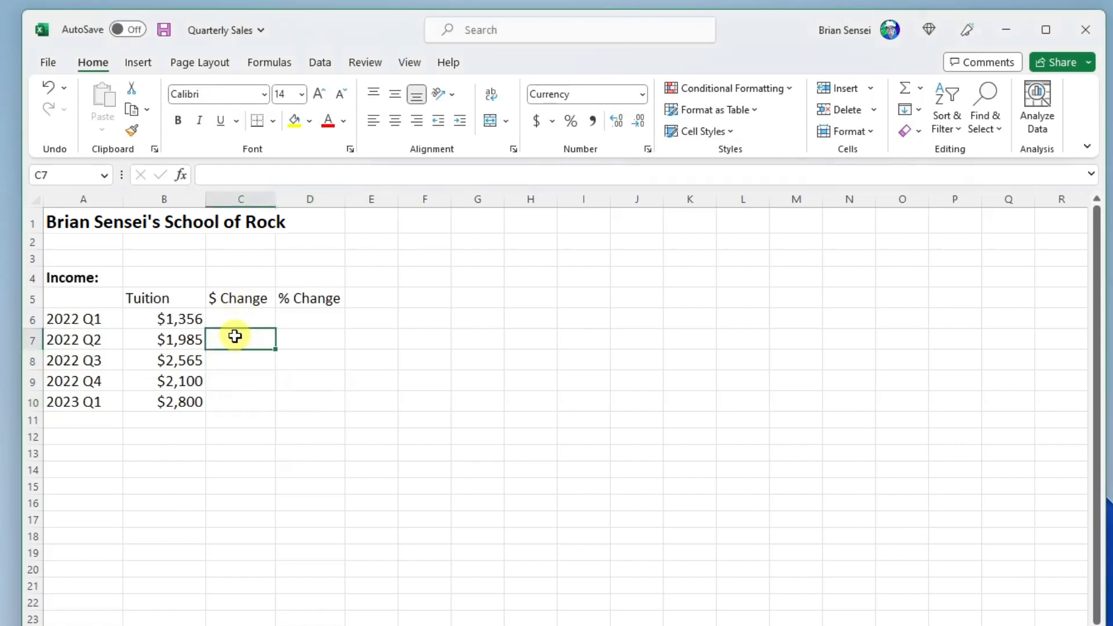
{"action": "type", "text": "="}
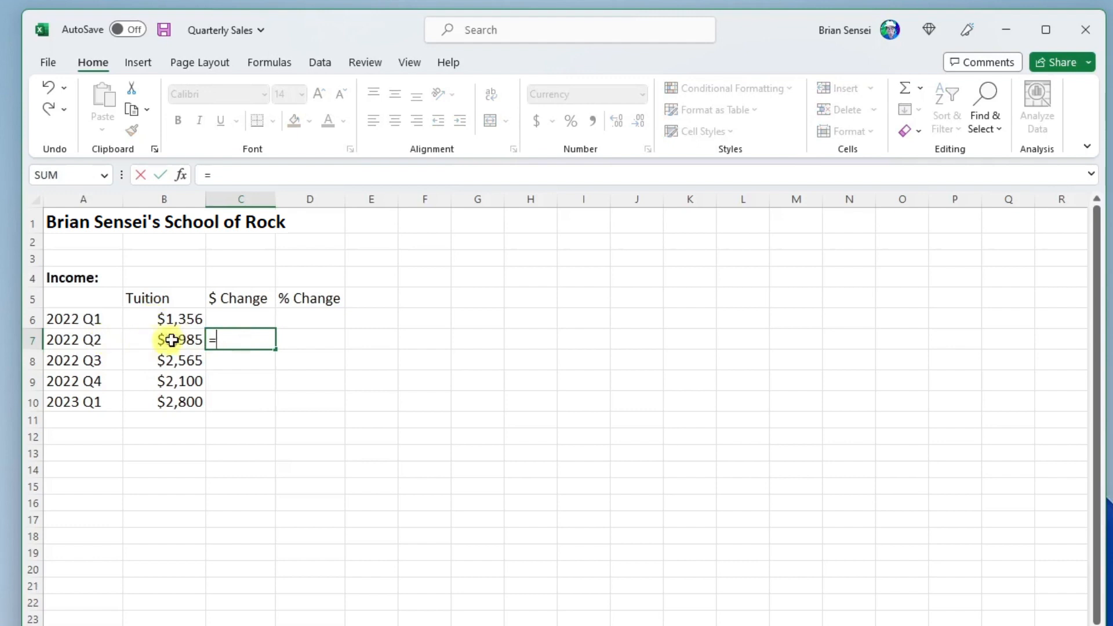
{"action": "left_click", "coordinate": [141, 340]}
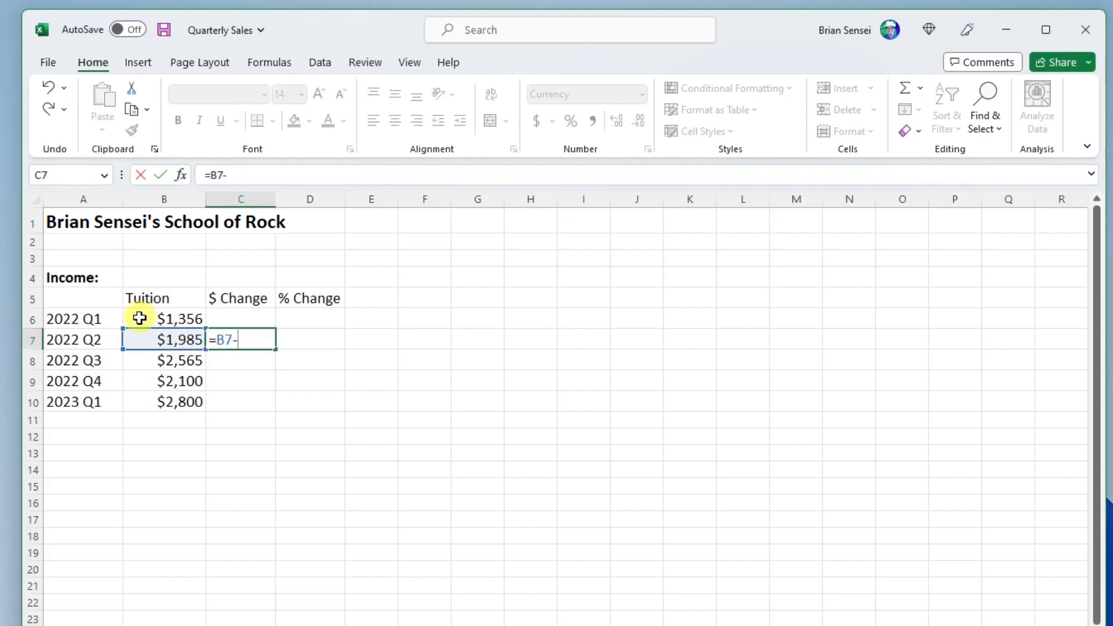
{"action": "left_click", "coordinate": [139, 318]}
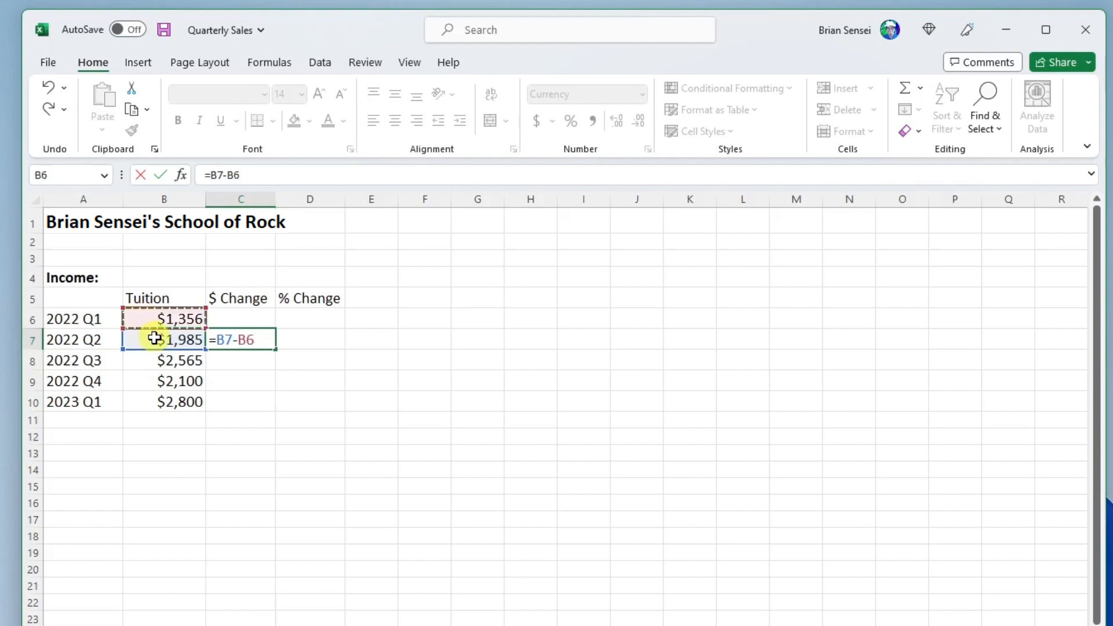
{"action": "key", "text": "Return"}
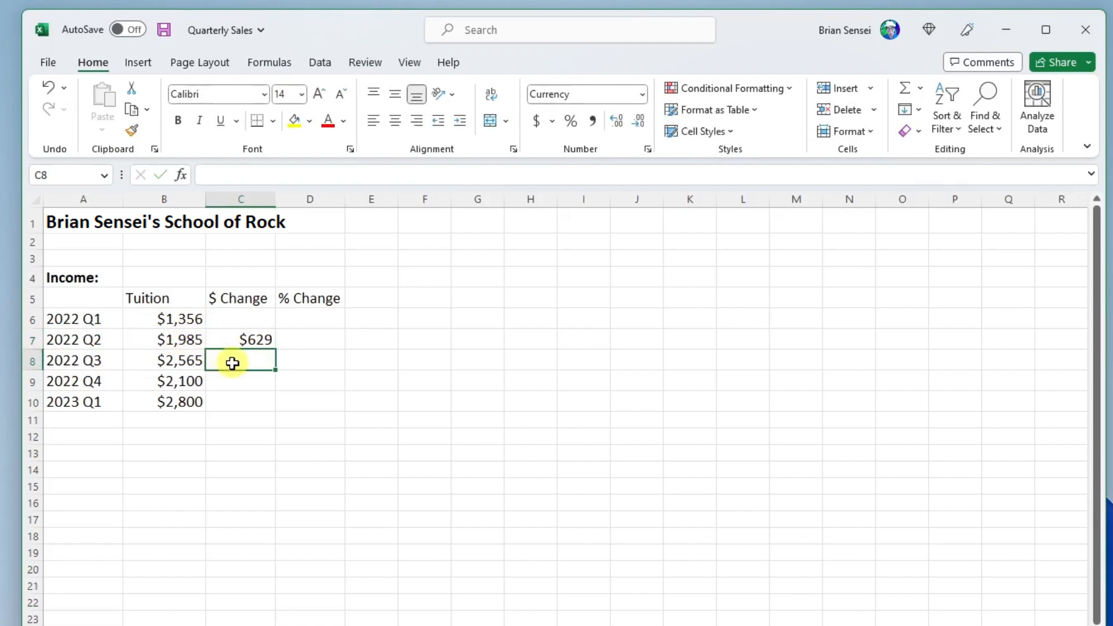
Step: Copy the dollar change formula from C7 down through C10
{"action": "left_click", "coordinate": [227, 341]}
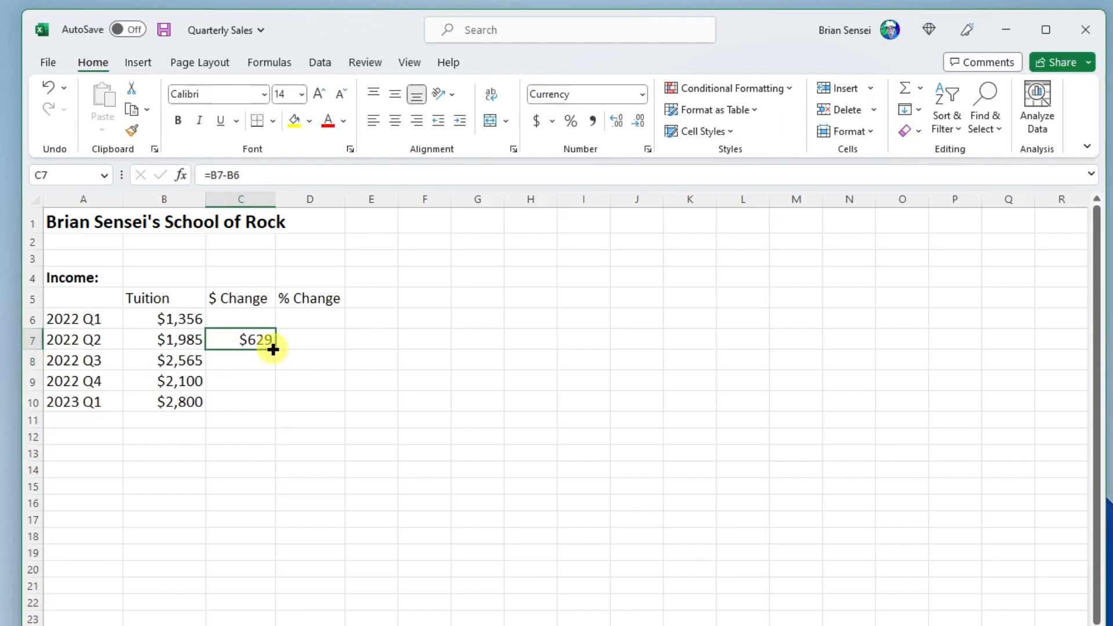
{"action": "left_click_drag", "start_coordinate": [273, 350], "coordinate": [273, 406]}
{"action": "left_click", "coordinate": [372, 420]}
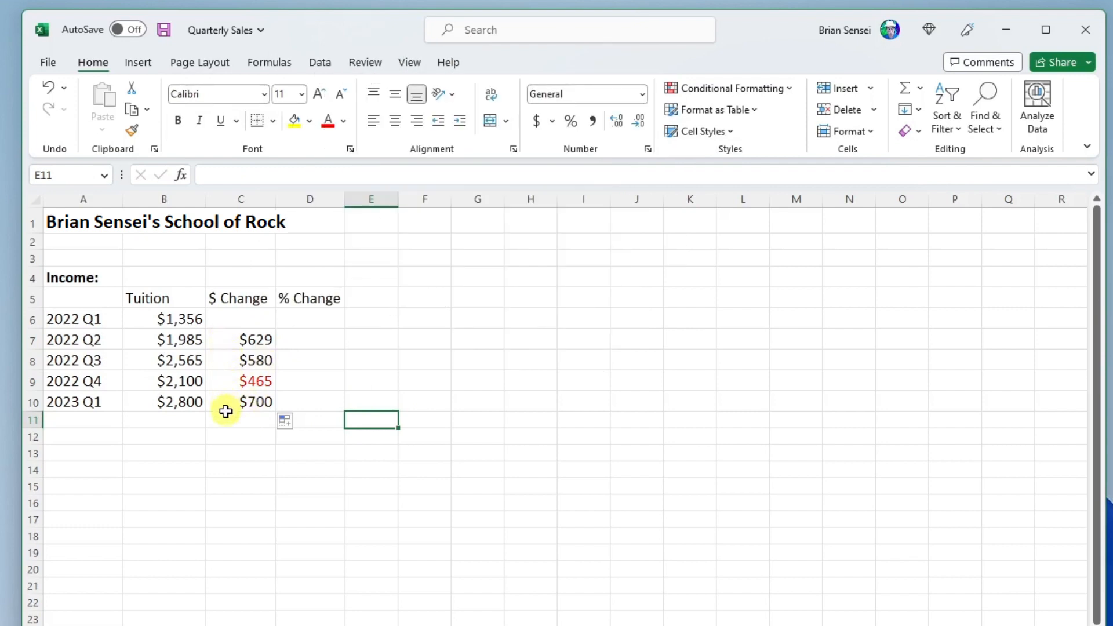
{"action": "left_click", "coordinate": [227, 403]}
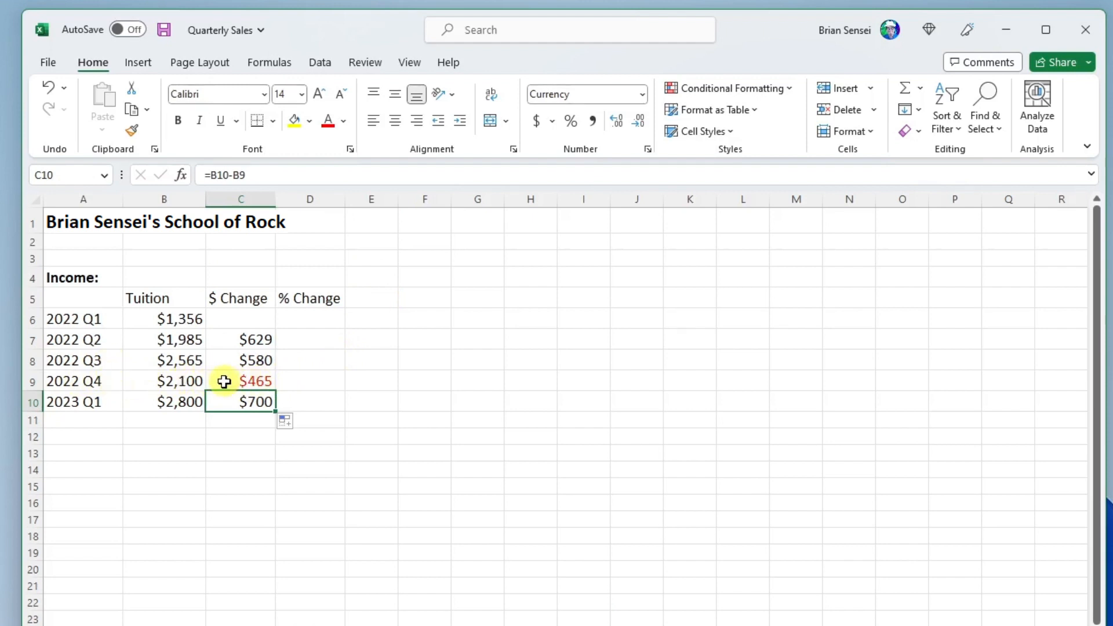
Step: Format the $ Change values in C7:C10 as currency with negative numbers shown in the -$1,234 style
{"action": "left_click_drag", "start_coordinate": [223, 338], "coordinate": [222, 398]}
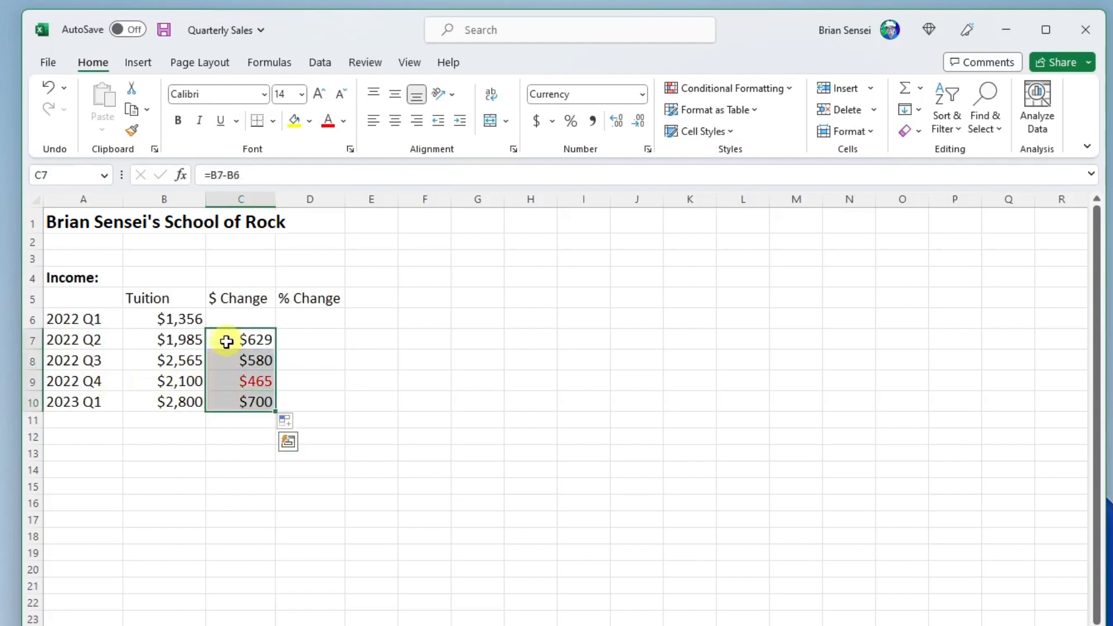
{"action": "right_click", "coordinate": [226, 341]}
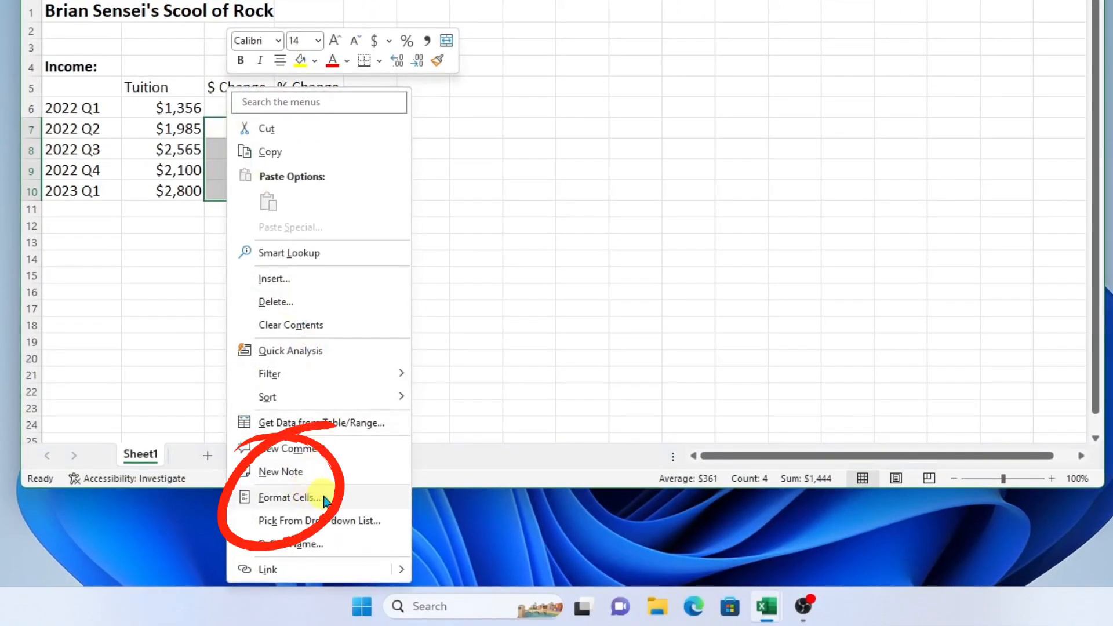
{"action": "left_click", "coordinate": [323, 497]}
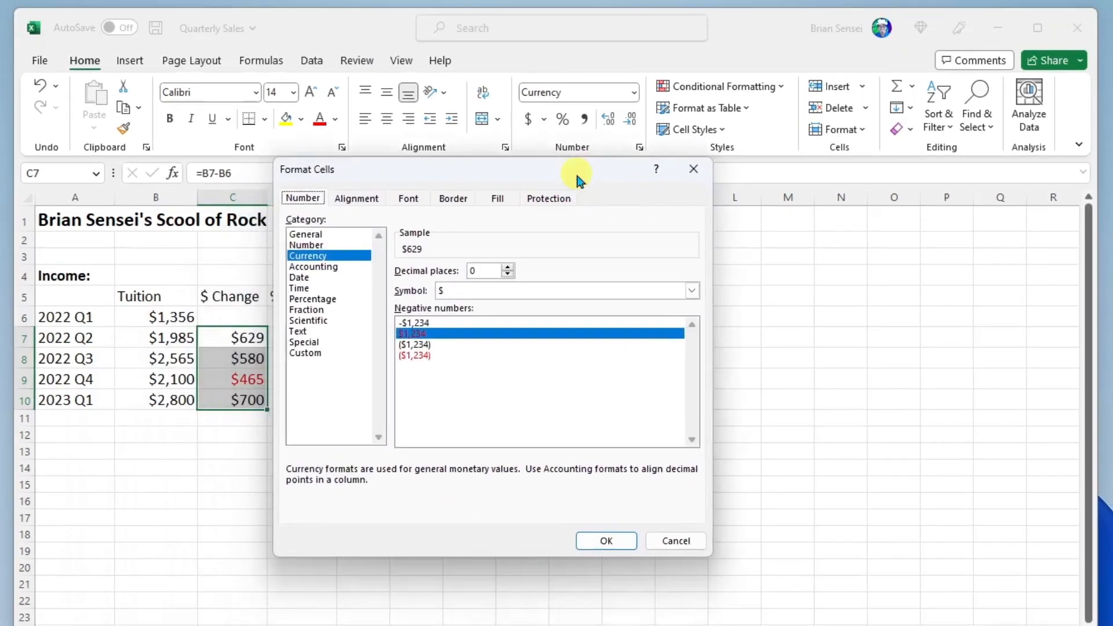
{"action": "left_click", "coordinate": [416, 322]}
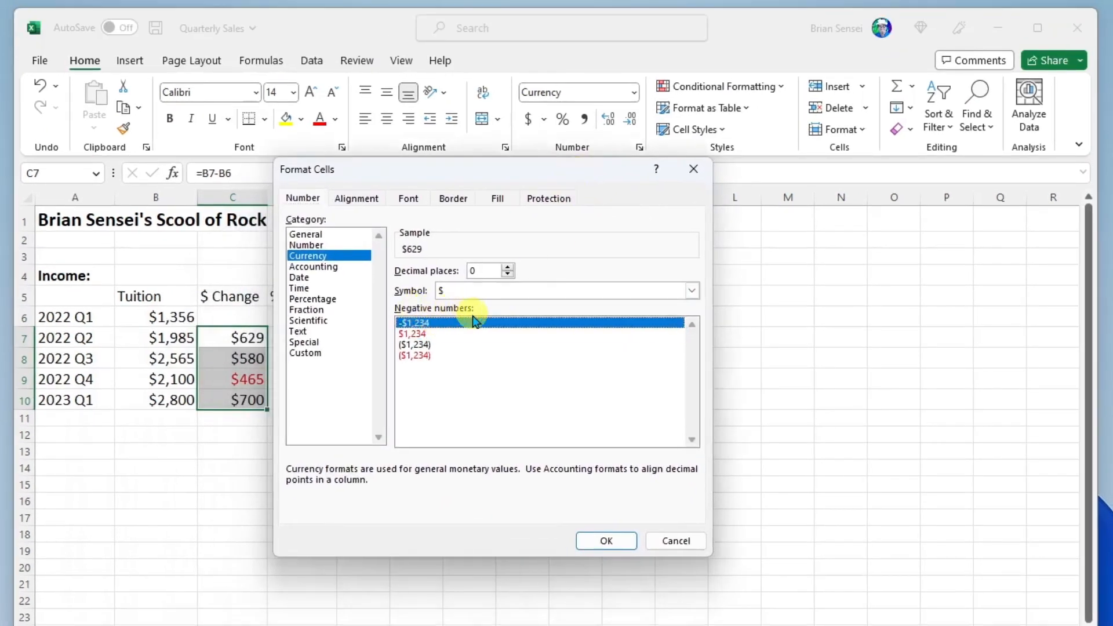
{"action": "left_click", "coordinate": [366, 416]}
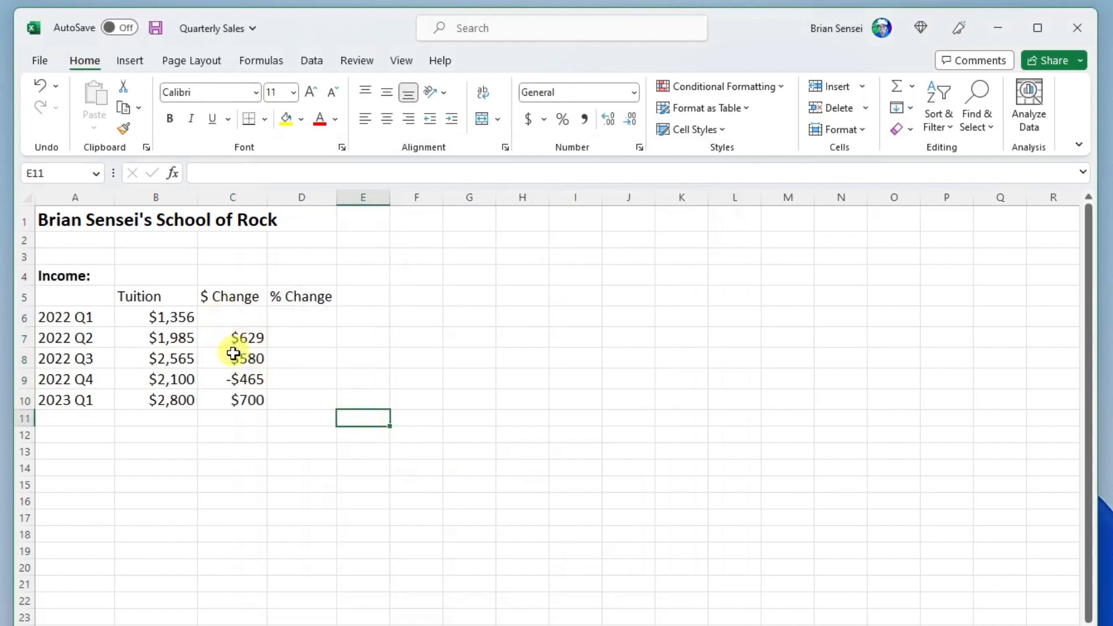
Step: Enter the formula =C7/B6 in cell D7 to calculate the 2022 Q2 percentage change
{"action": "left_click", "coordinate": [306, 338]}
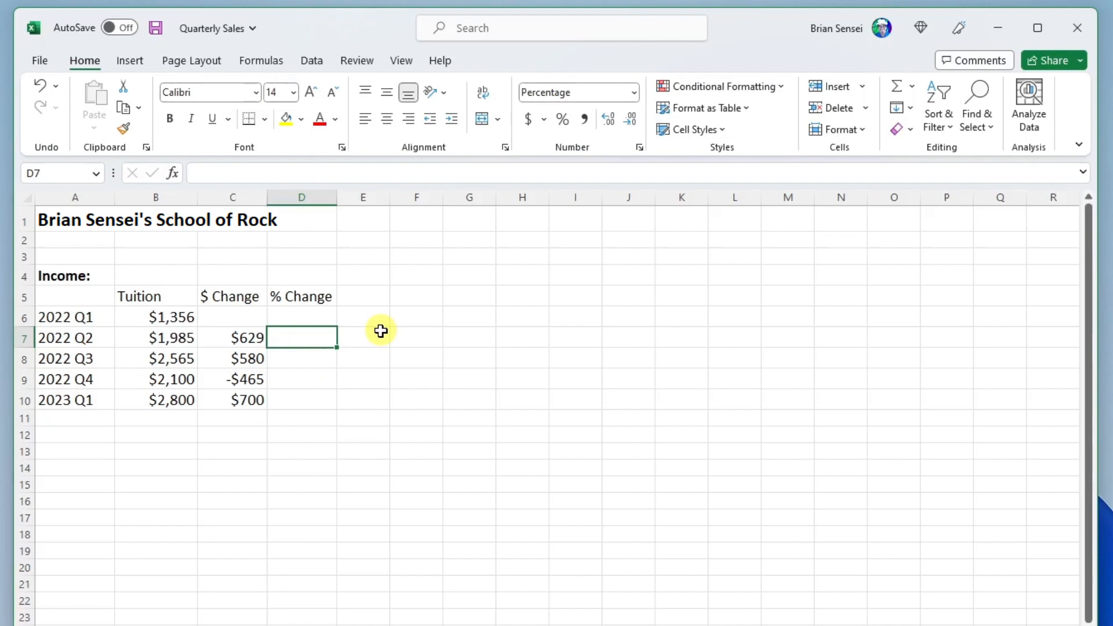
{"action": "type", "text": "="}
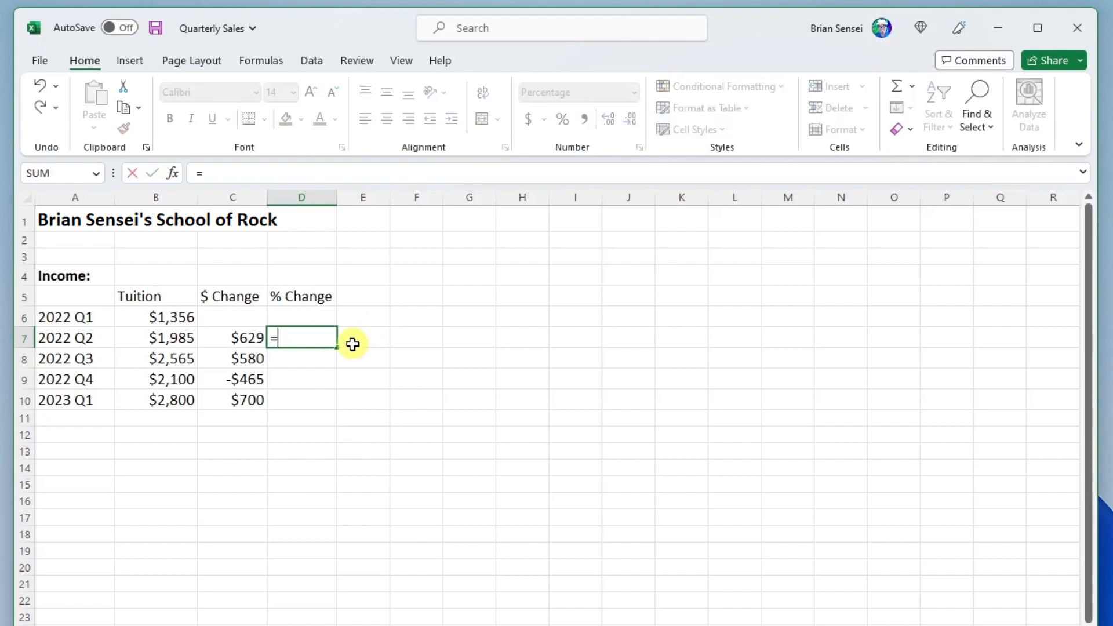
{"action": "left_click", "coordinate": [222, 339]}
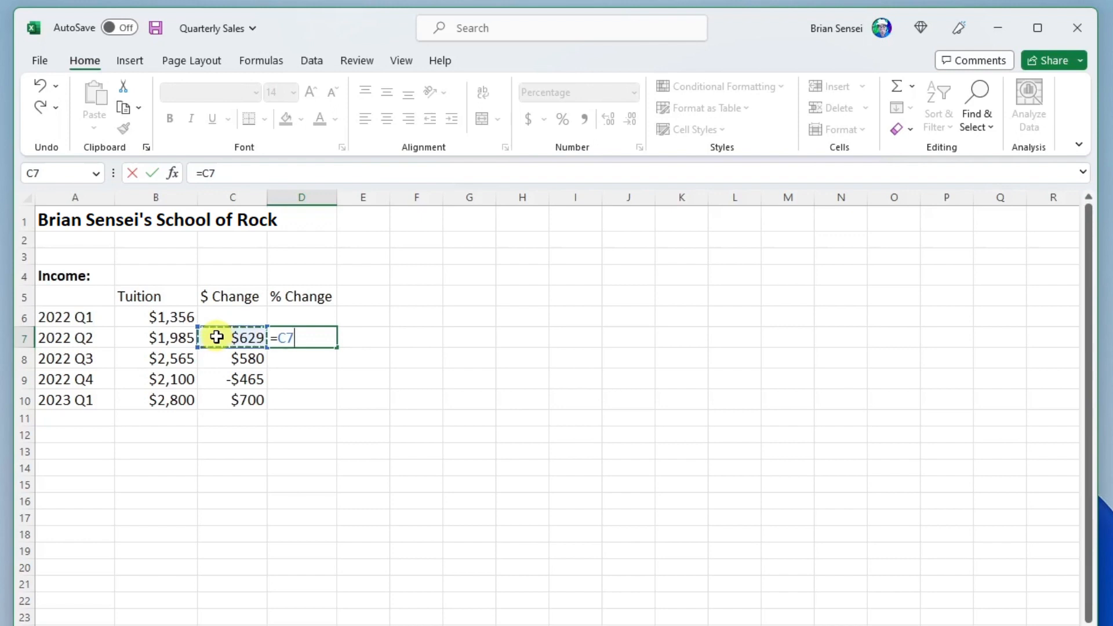
{"action": "type", "text": "/"}
{"action": "left_click", "coordinate": [127, 318]}
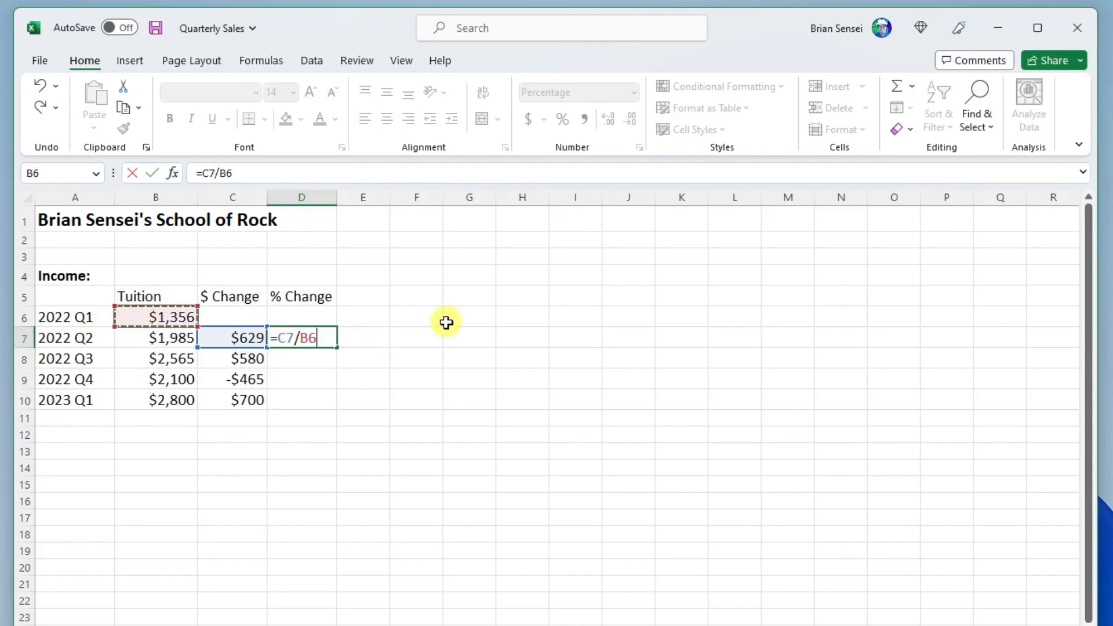
{"action": "key", "text": "Return"}
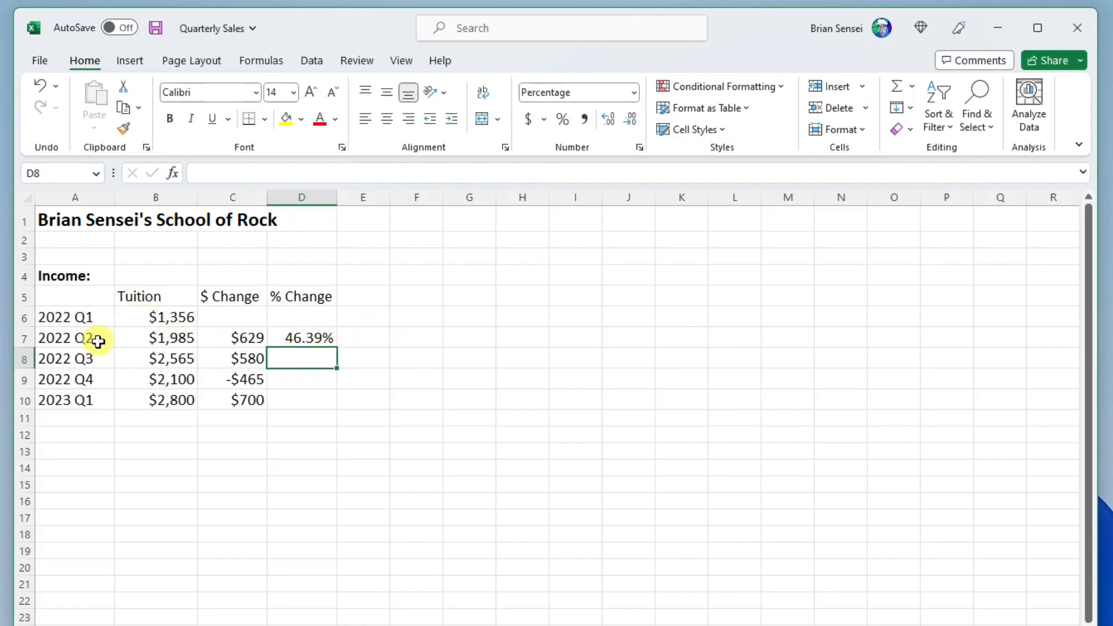
Step: Copy the percentage change formula from D7 down through D10
{"action": "left_click", "coordinate": [296, 337]}
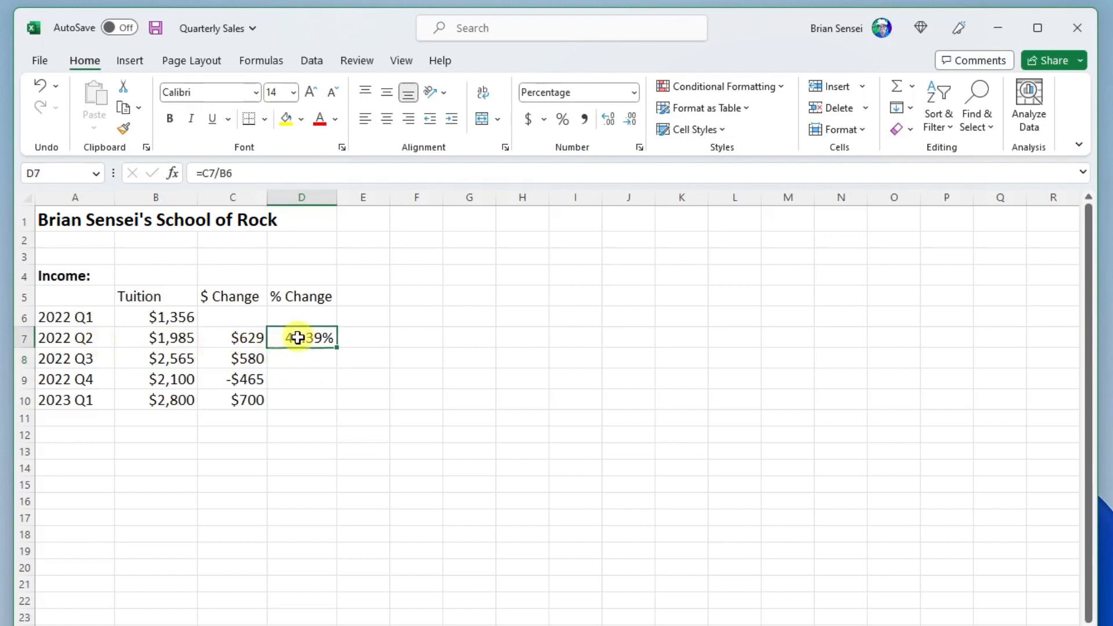
{"action": "left_click_drag", "start_coordinate": [335, 346], "coordinate": [332, 400]}
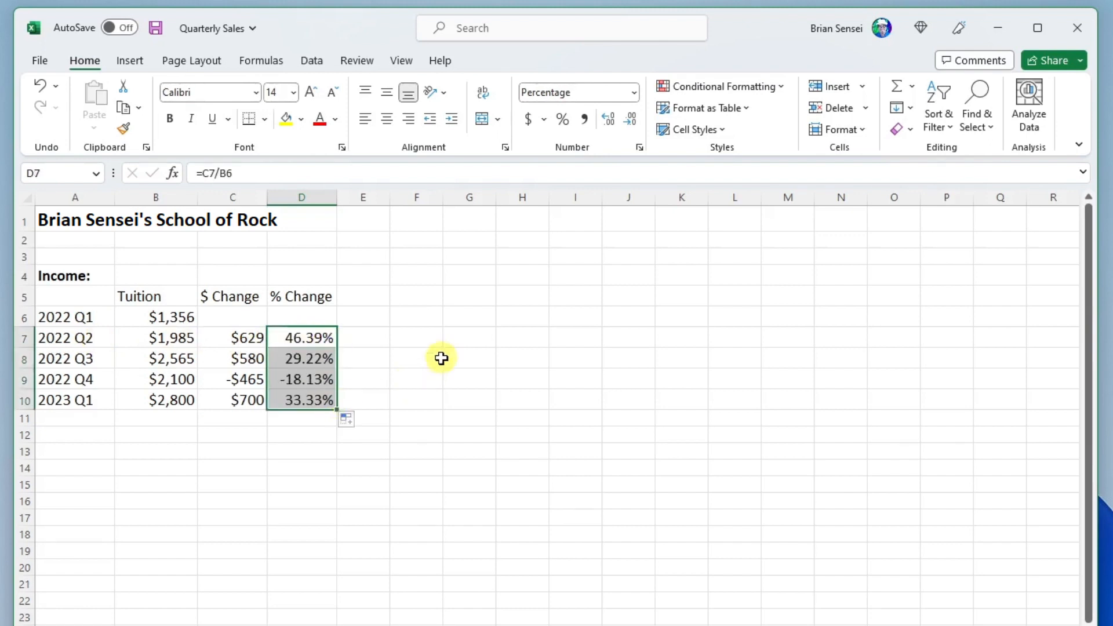
{"action": "left_click", "coordinate": [377, 355]}
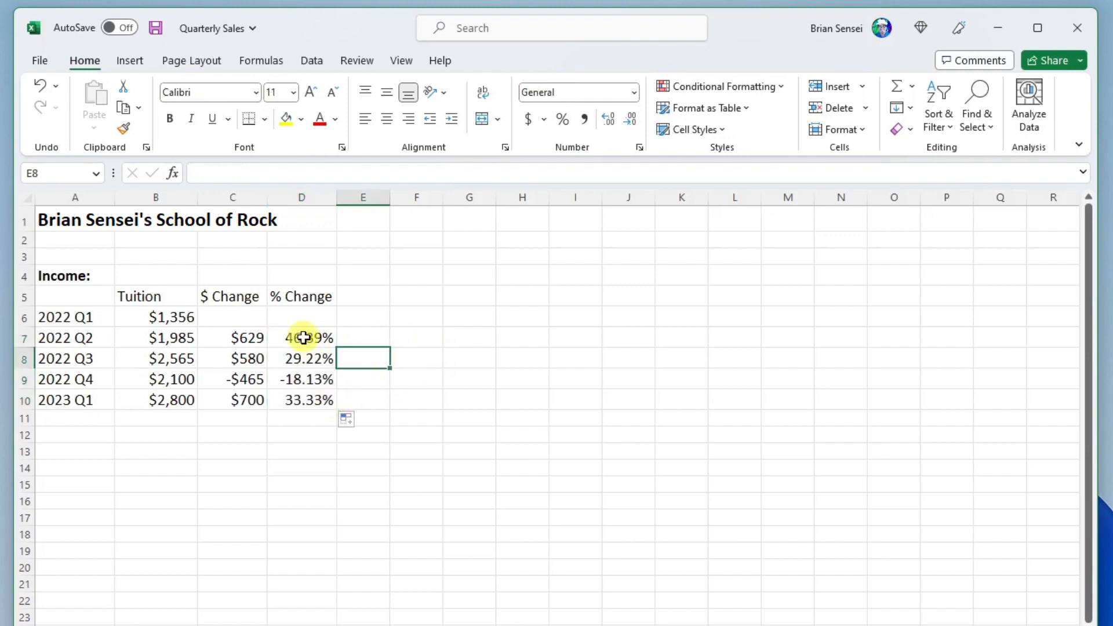
Step: Try the Number format on the % Change values in D7:D10
{"action": "left_click_drag", "start_coordinate": [304, 338], "coordinate": [295, 398]}
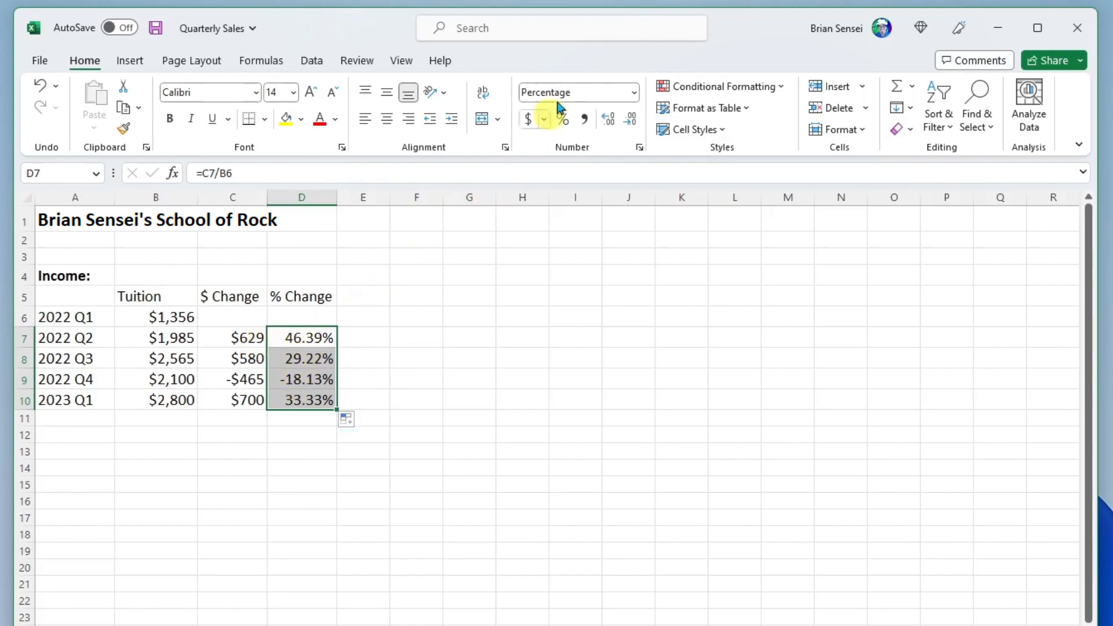
{"action": "left_click", "coordinate": [597, 95]}
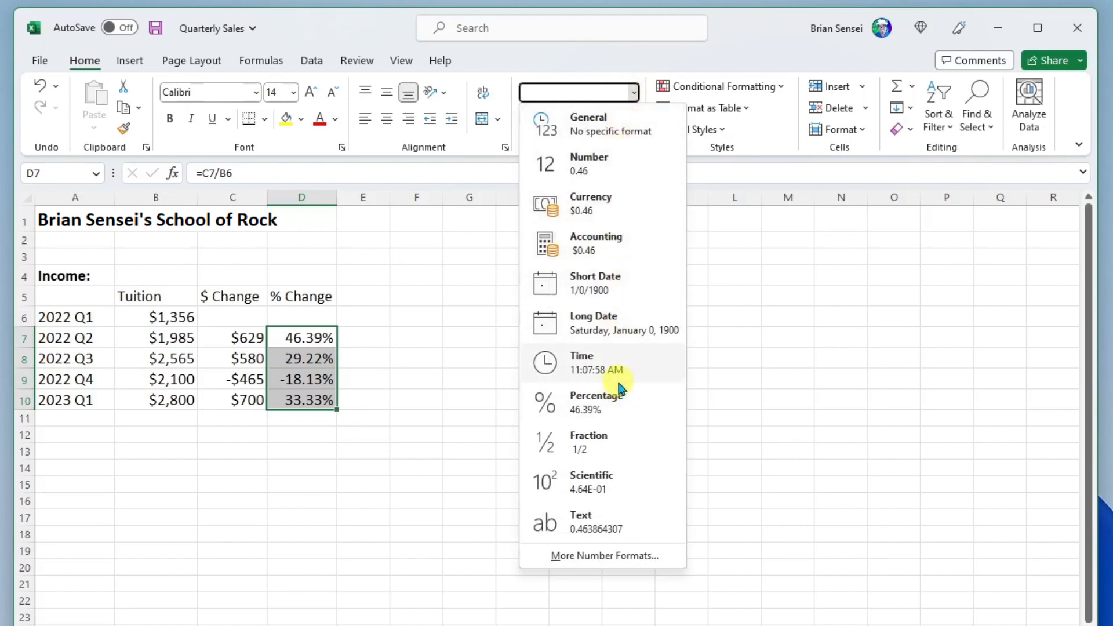
{"action": "left_click", "coordinate": [604, 171]}
Step: Format the % Change values in D7:D10 as Percentage with no decimal places
{"action": "left_click", "coordinate": [634, 98]}
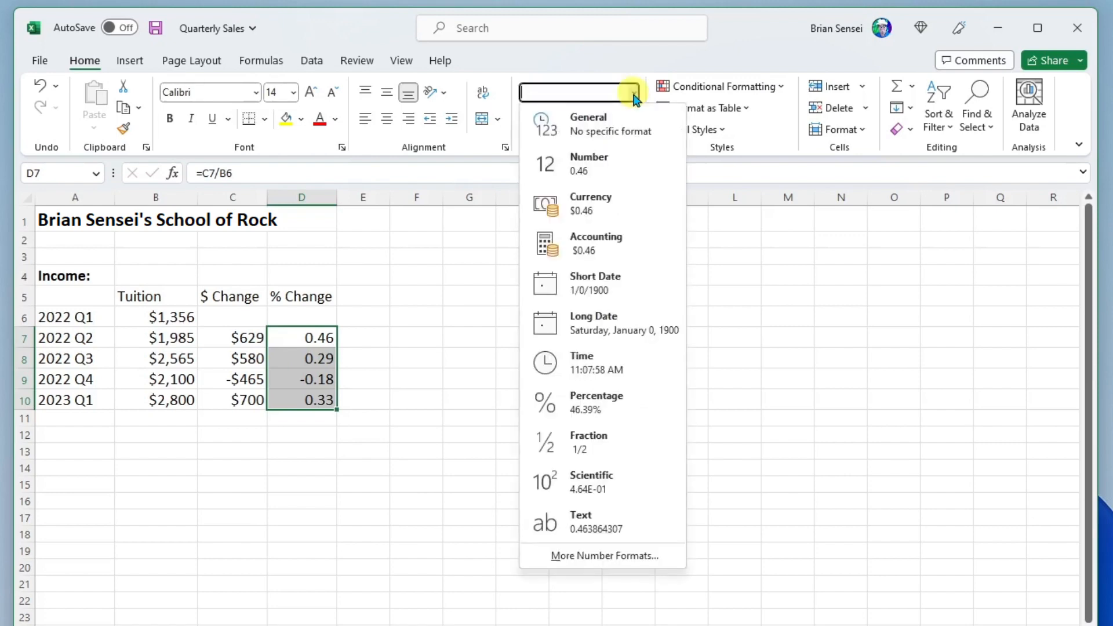
{"action": "left_click", "coordinate": [597, 402]}
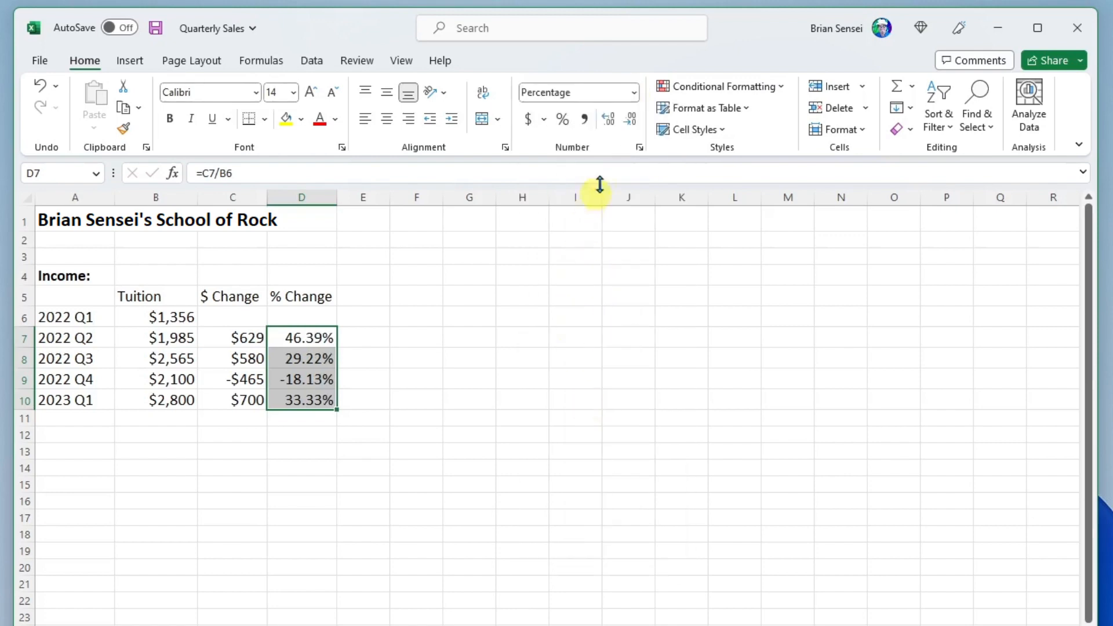
{"action": "left_click", "coordinate": [630, 122]}
{"action": "left_click", "coordinate": [630, 122]}
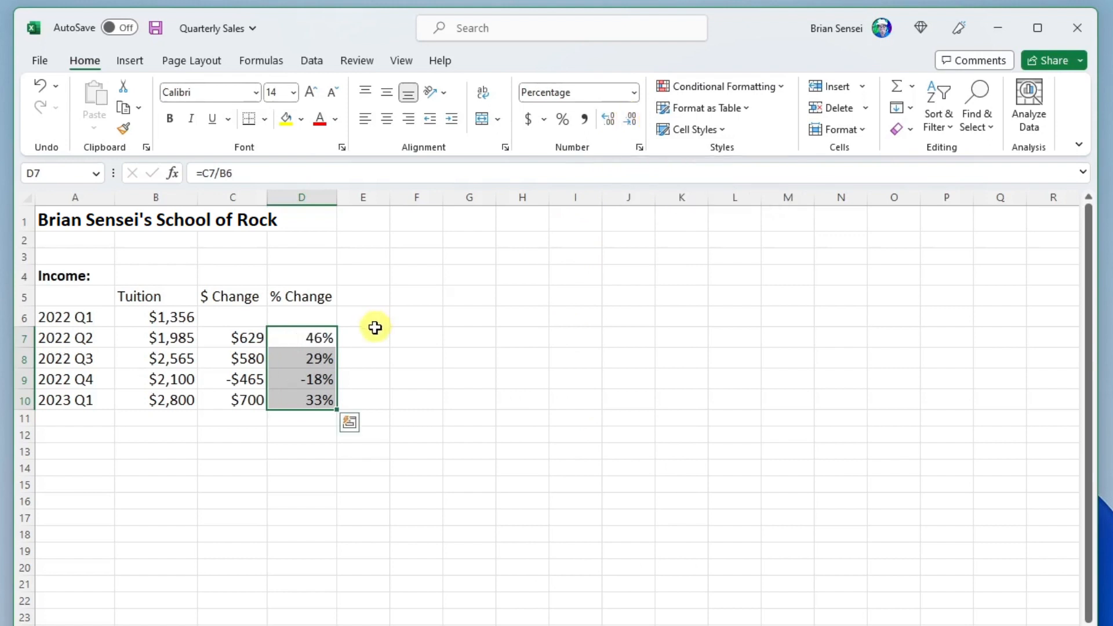
{"action": "left_click", "coordinate": [360, 336]}
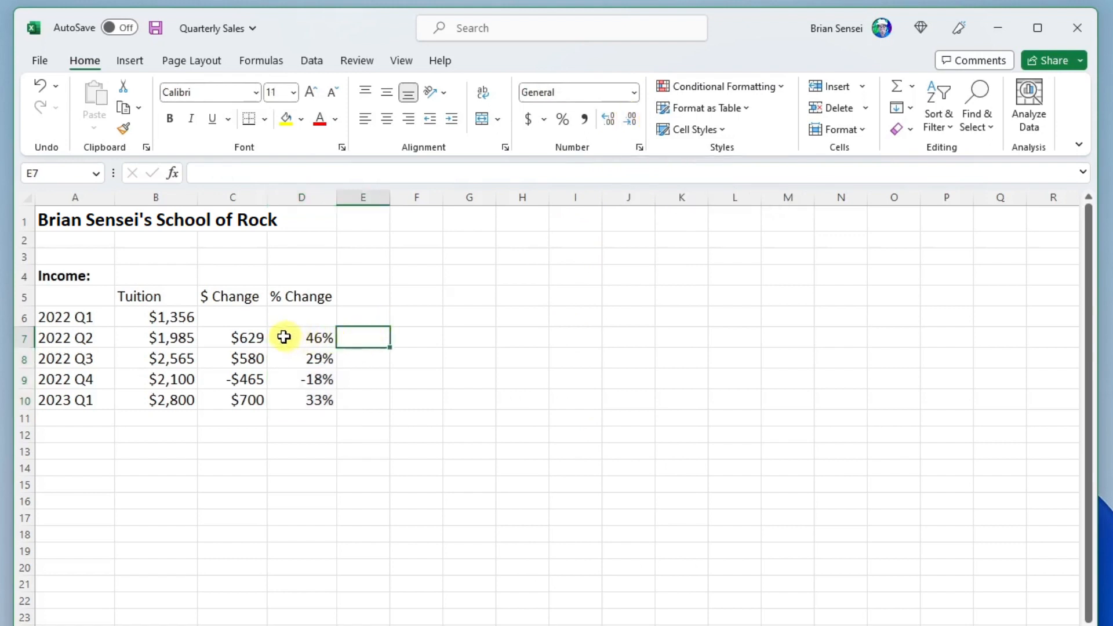